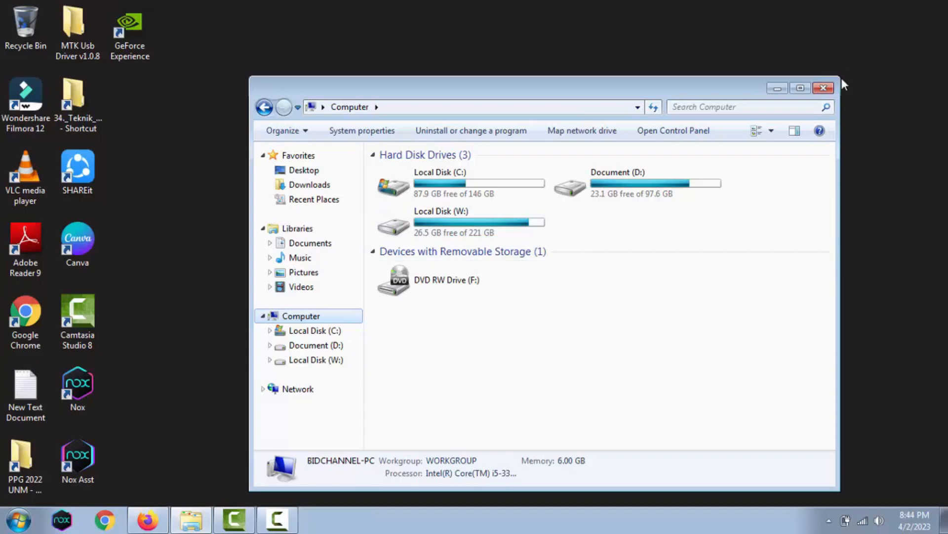
- Open Computer Management for this computer from Windows Explorer and show Disk Management
{"action": "left_click", "coordinate": [824, 89]}
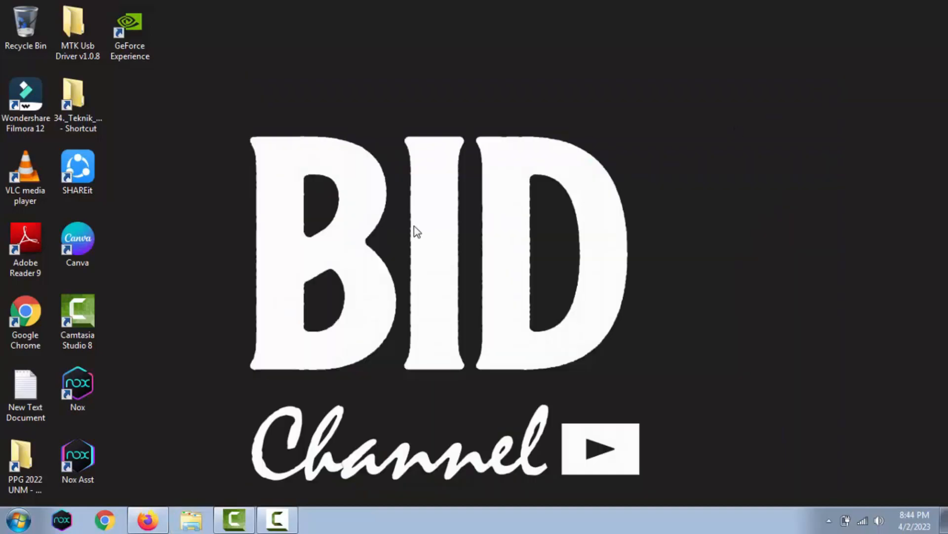
{"action": "left_click", "coordinate": [198, 528]}
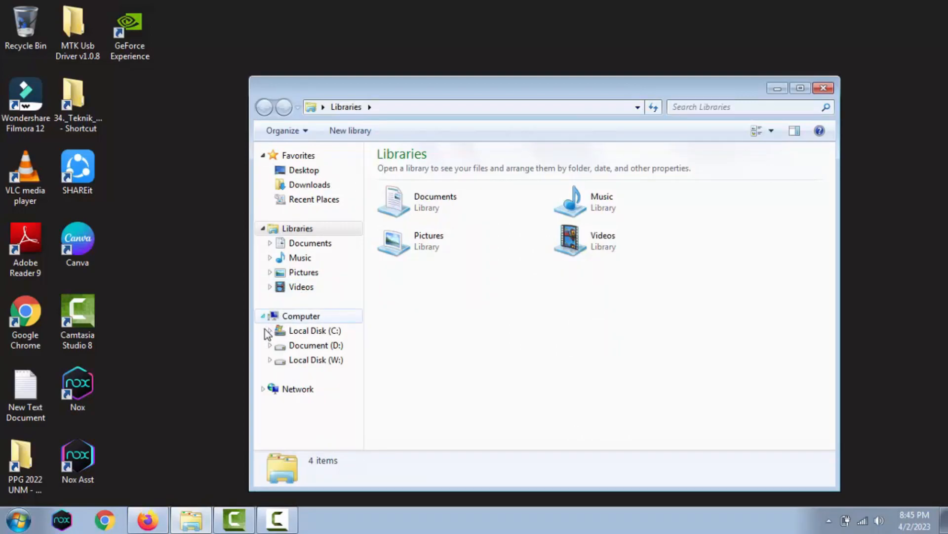
{"action": "right_click", "coordinate": [292, 322]}
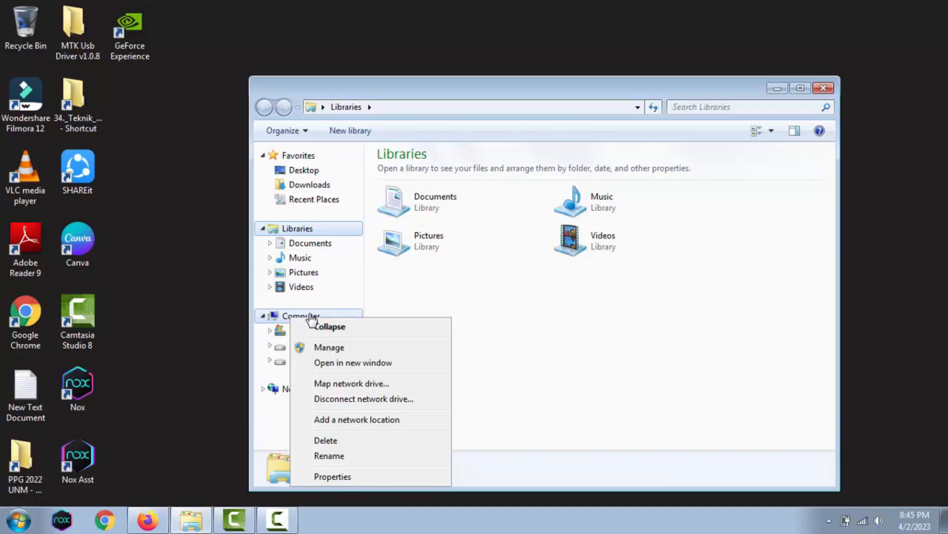
{"action": "left_click", "coordinate": [329, 347]}
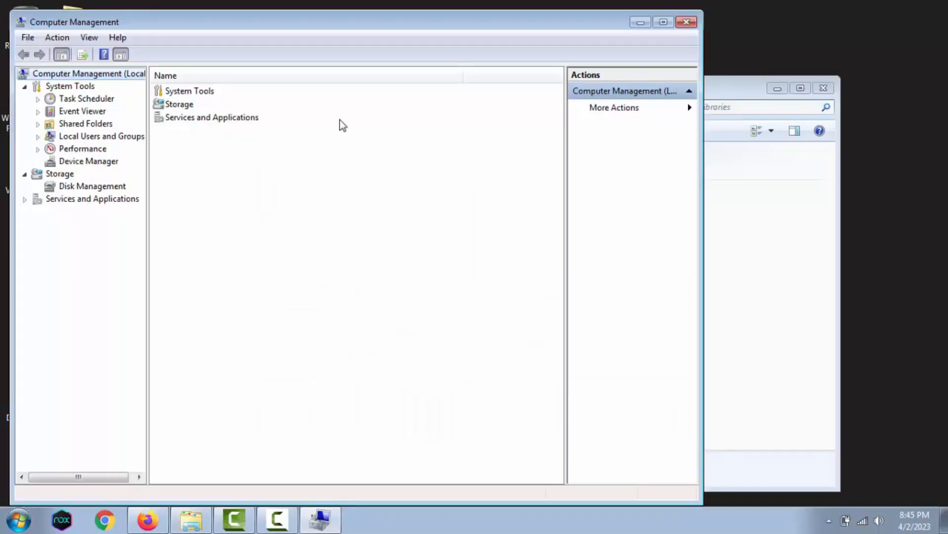
{"action": "left_click_drag", "start_coordinate": [345, 22], "coordinate": [458, 28]}
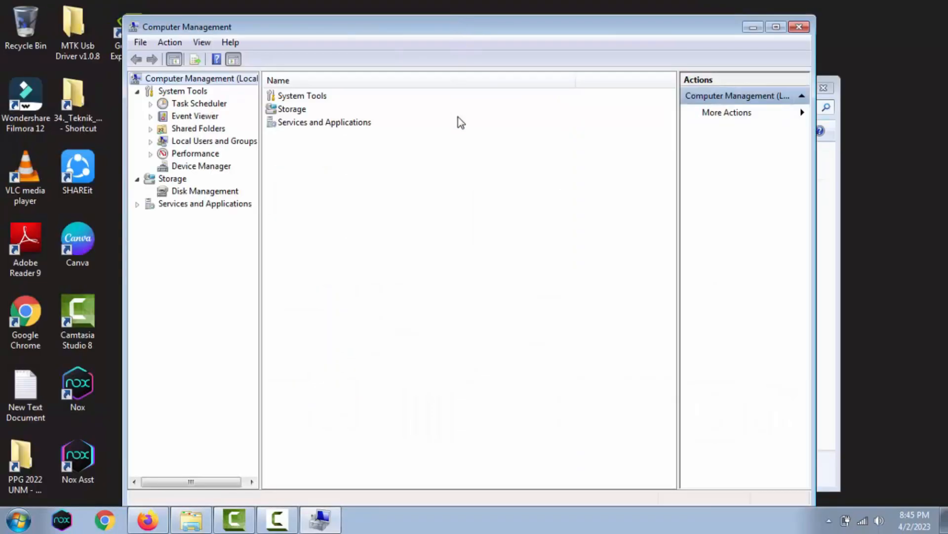
{"action": "left_click", "coordinate": [192, 193]}
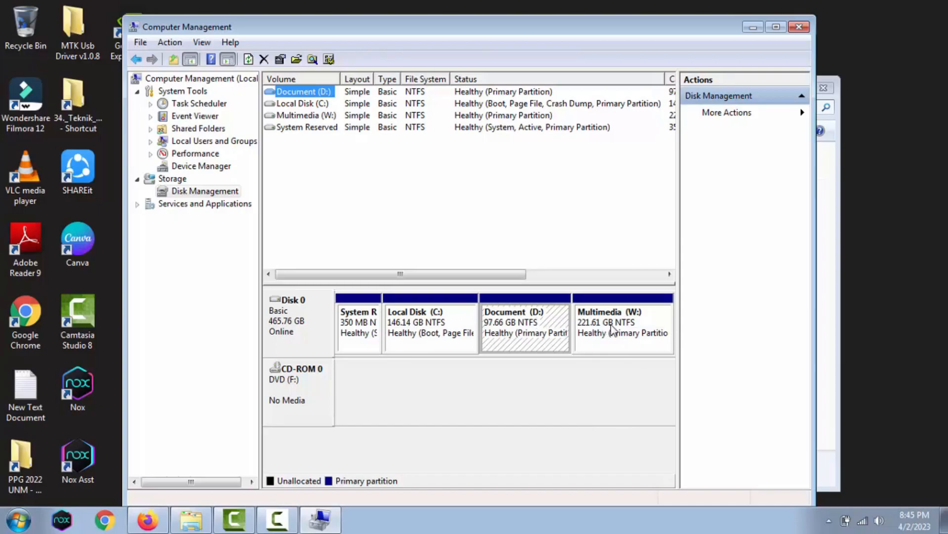
- Open the drive letter and path settings of the Multimedia (W:) volume on Disk 0
{"action": "left_click", "coordinate": [641, 317]}
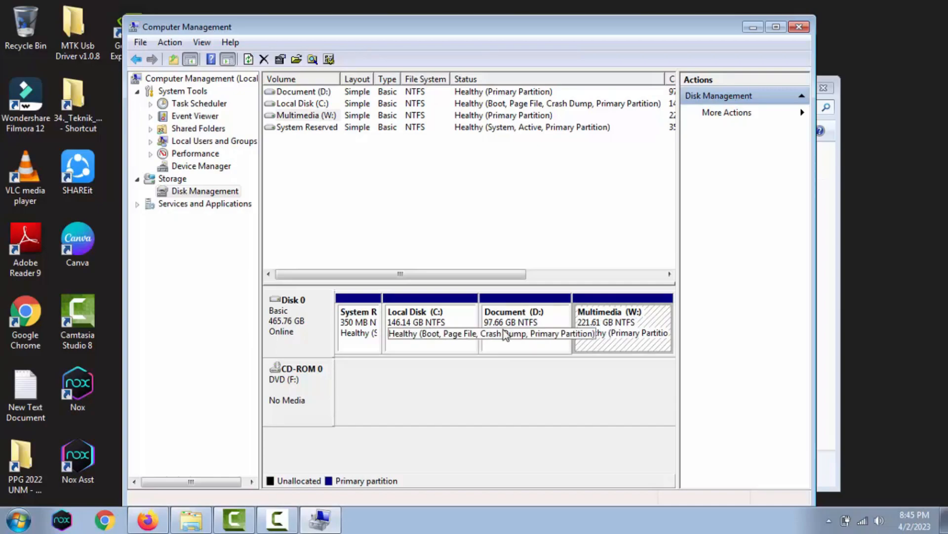
{"action": "right_click", "coordinate": [639, 321]}
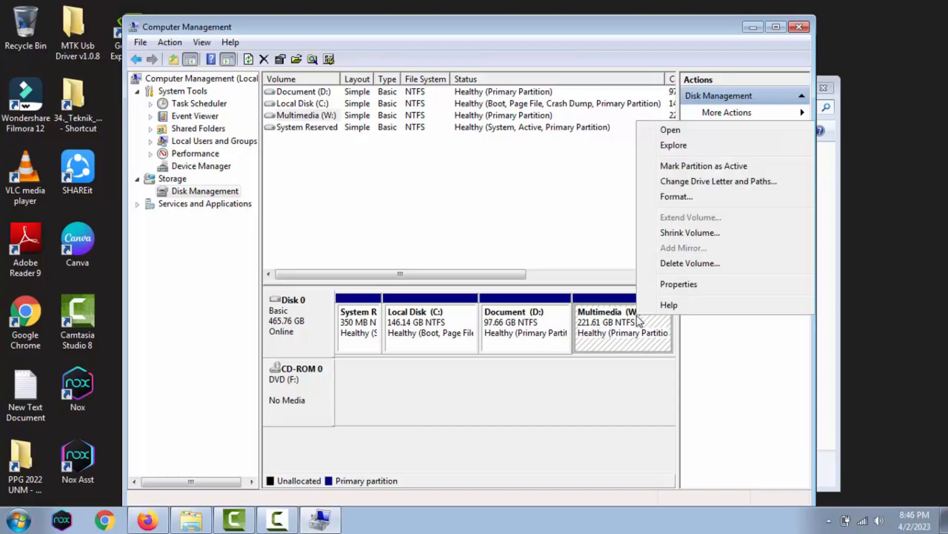
{"action": "left_click", "coordinate": [723, 182]}
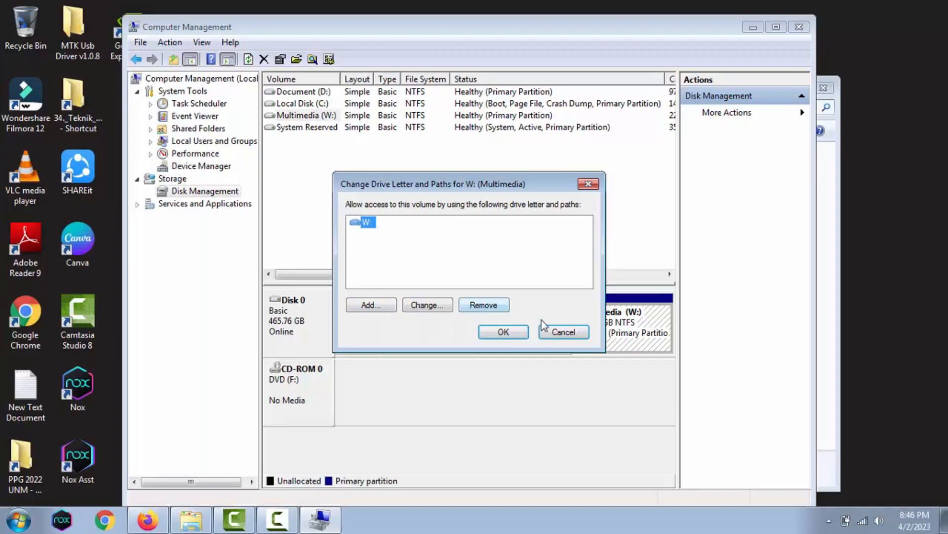
{"action": "left_click", "coordinate": [434, 306]}
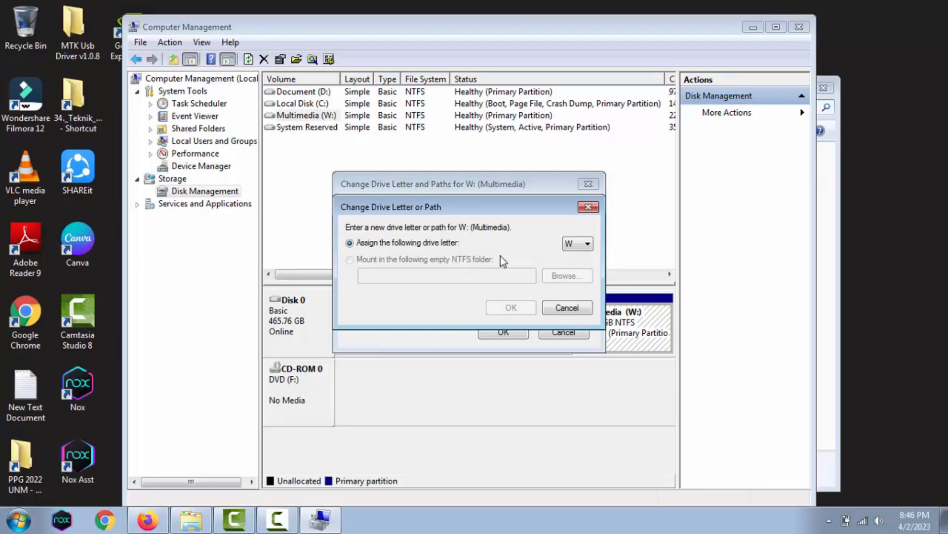
{"action": "left_click", "coordinate": [587, 244]}
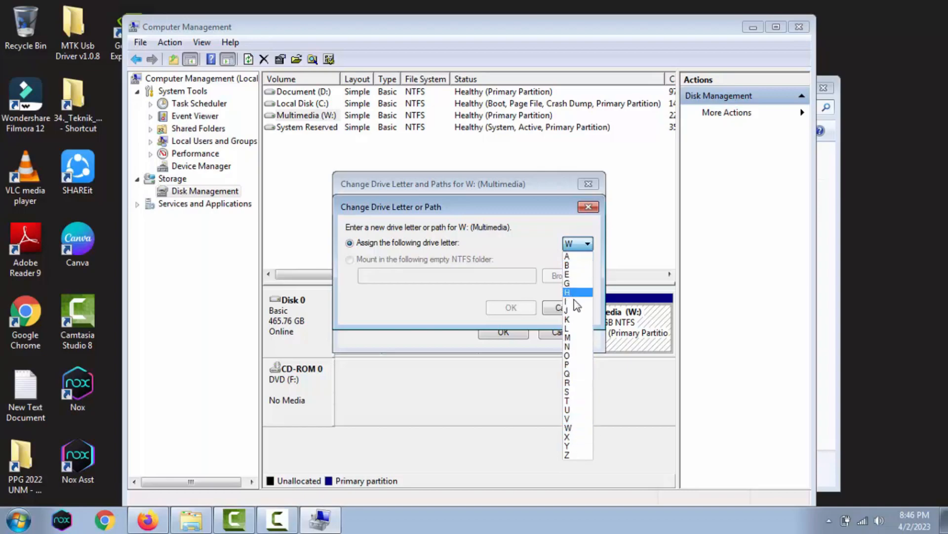
{"action": "left_click", "coordinate": [586, 273]}
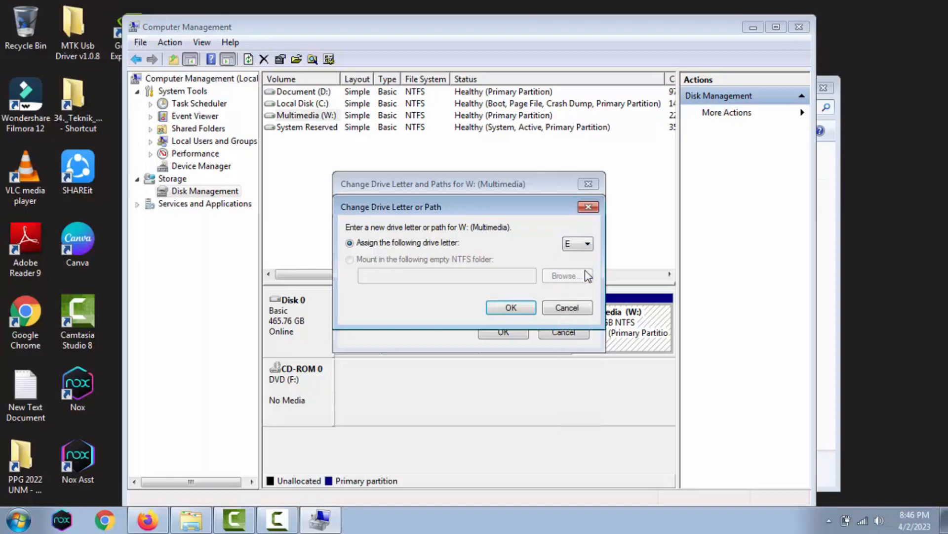
{"action": "left_click", "coordinate": [521, 308]}
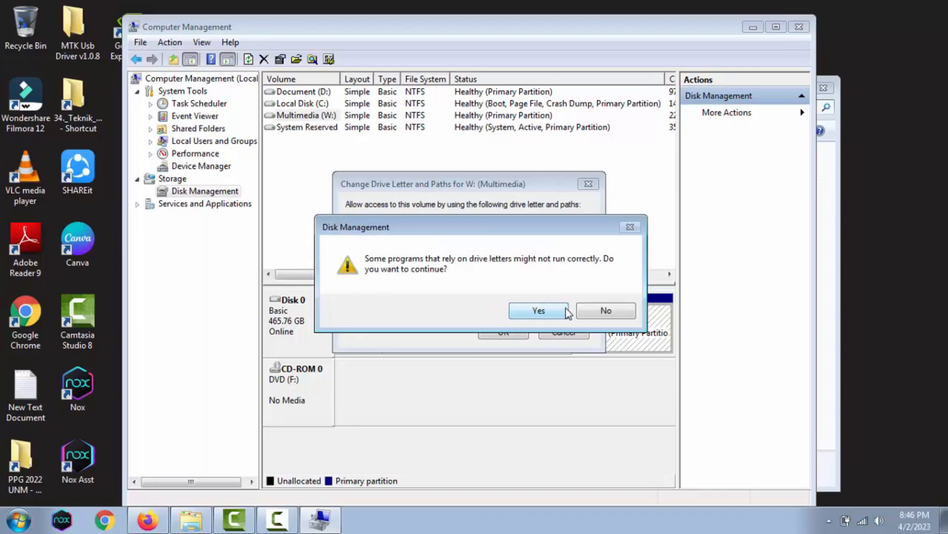
{"action": "left_click", "coordinate": [604, 311]}
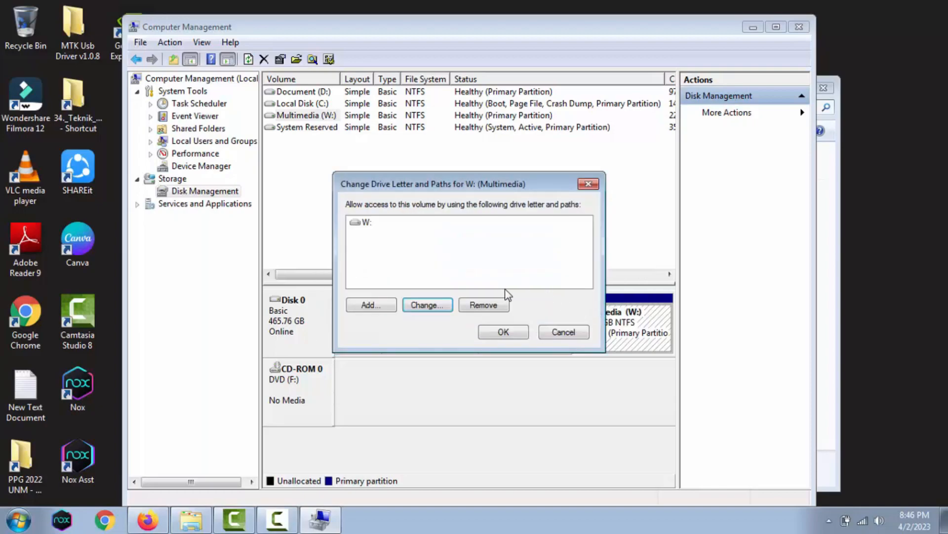
- Change the Multimedia volume's drive letter to E and check the drives listed under Computer in Windows Explorer
{"action": "left_click", "coordinate": [425, 306]}
{"action": "left_click", "coordinate": [584, 243]}
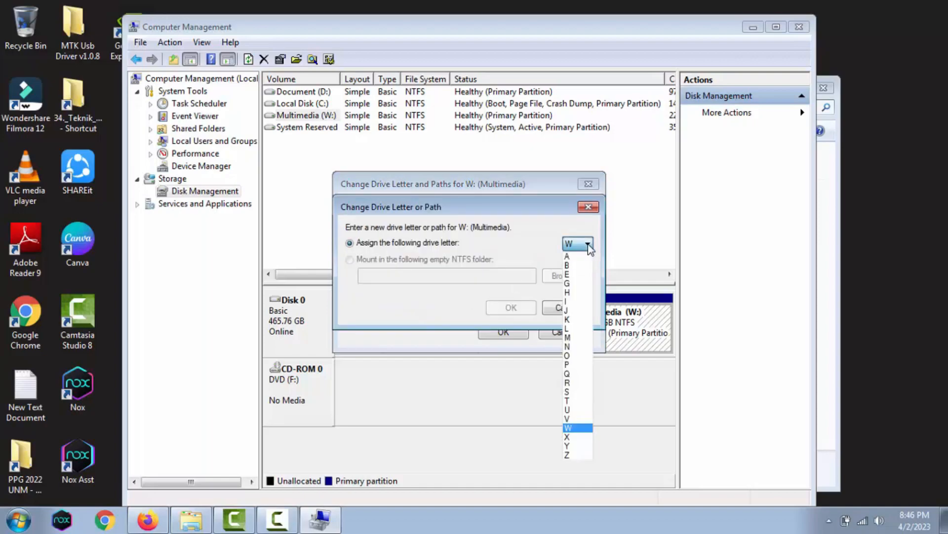
{"action": "left_click", "coordinate": [568, 274]}
{"action": "left_click", "coordinate": [509, 308]}
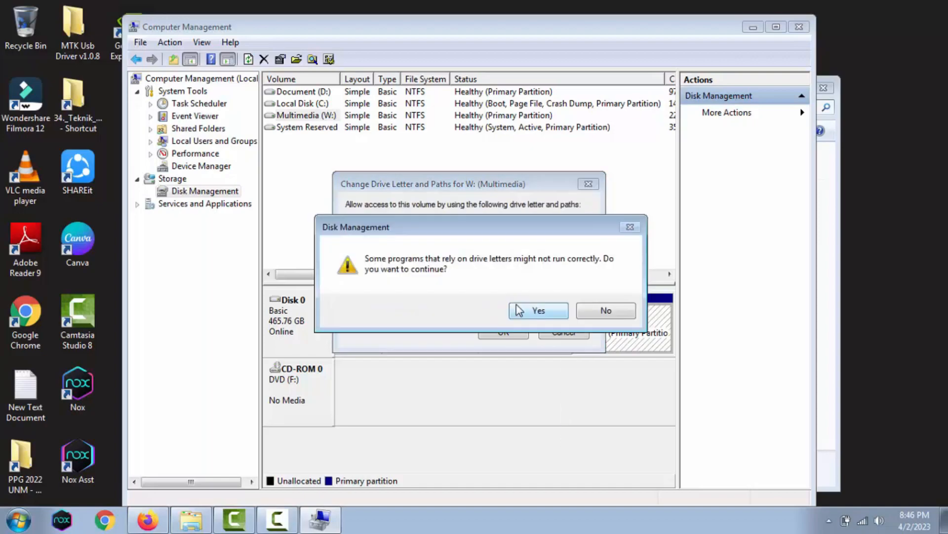
{"action": "left_click", "coordinate": [557, 314]}
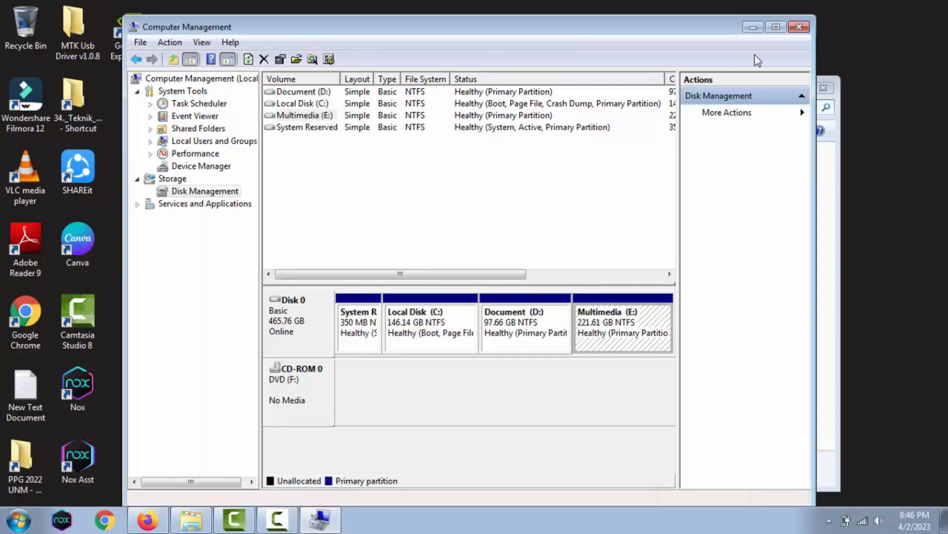
{"action": "left_click", "coordinate": [754, 27]}
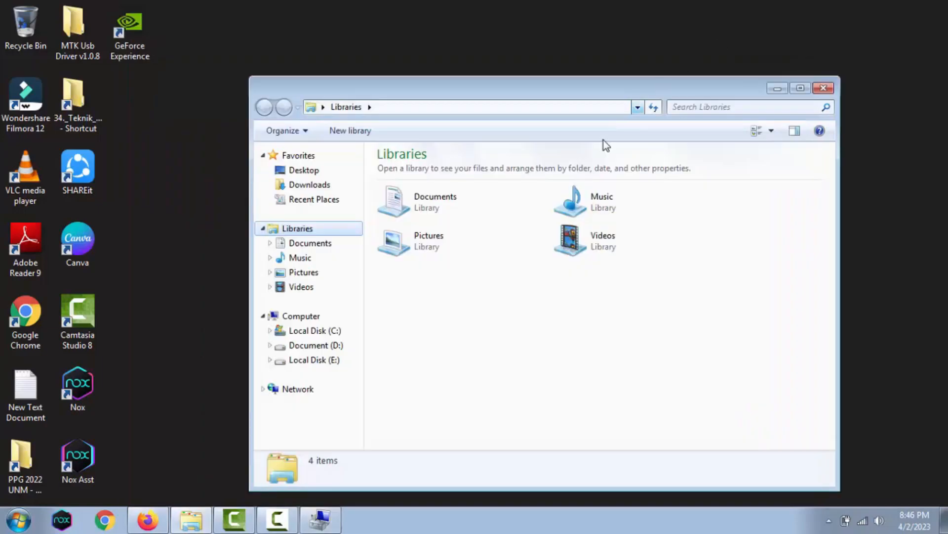
{"action": "left_click", "coordinate": [316, 315]}
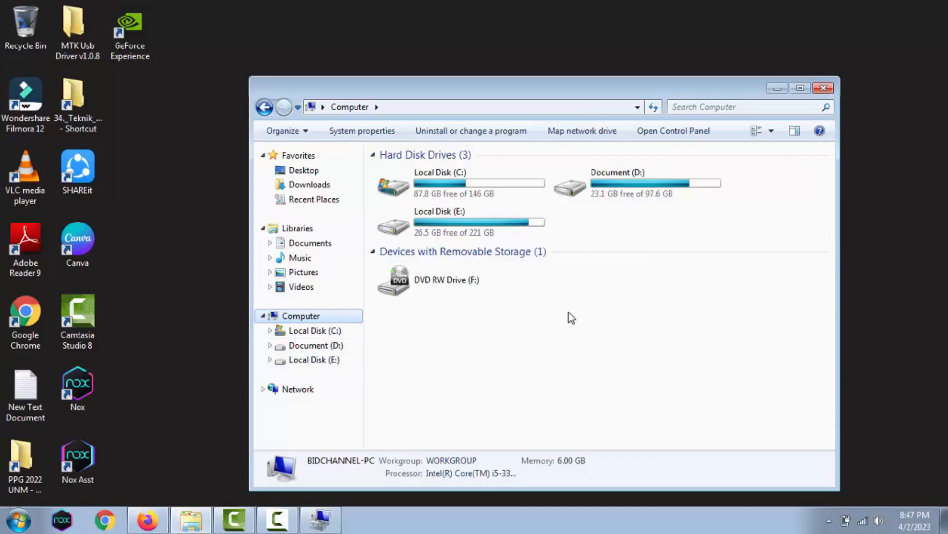
- Return to Disk Management and add drive letter A to the System Reserved partition
{"action": "left_click", "coordinate": [318, 527]}
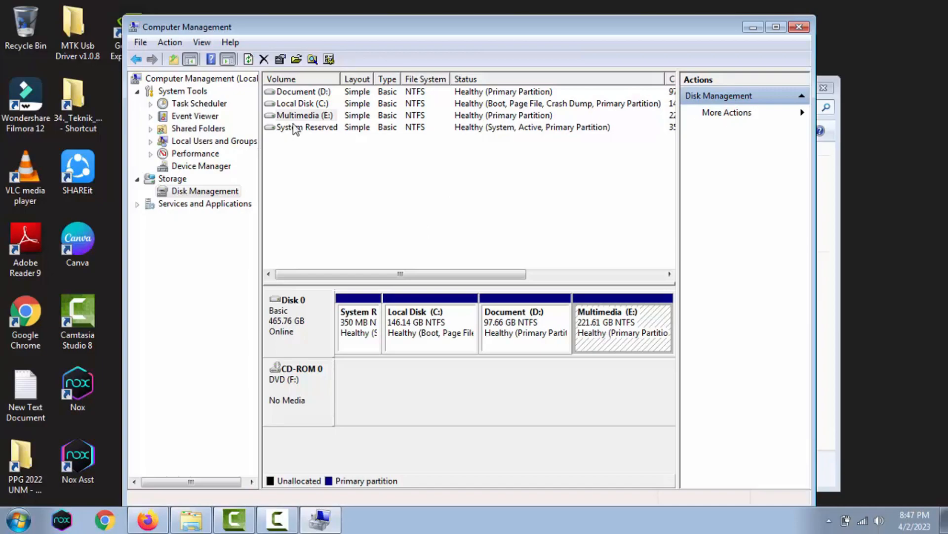
{"action": "left_click", "coordinate": [354, 315]}
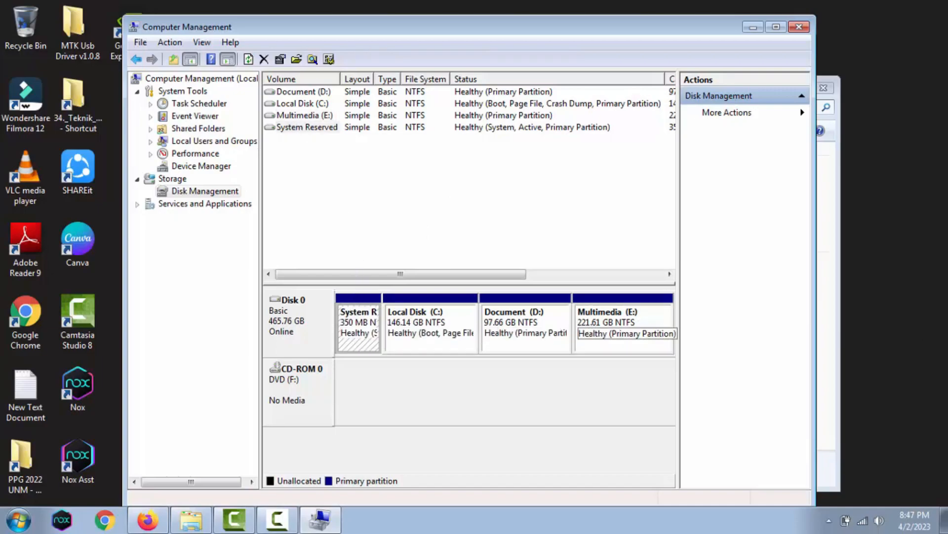
{"action": "right_click", "coordinate": [360, 321]}
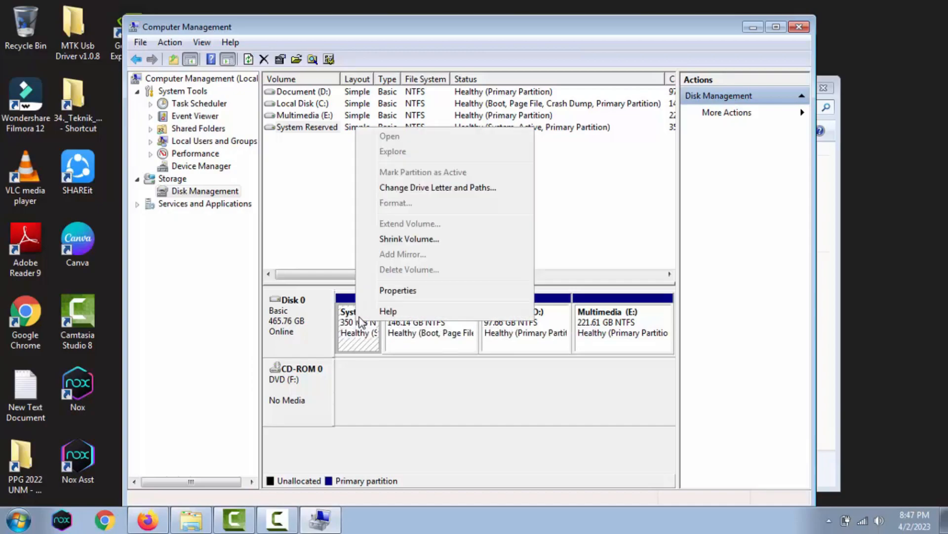
{"action": "left_click", "coordinate": [459, 188]}
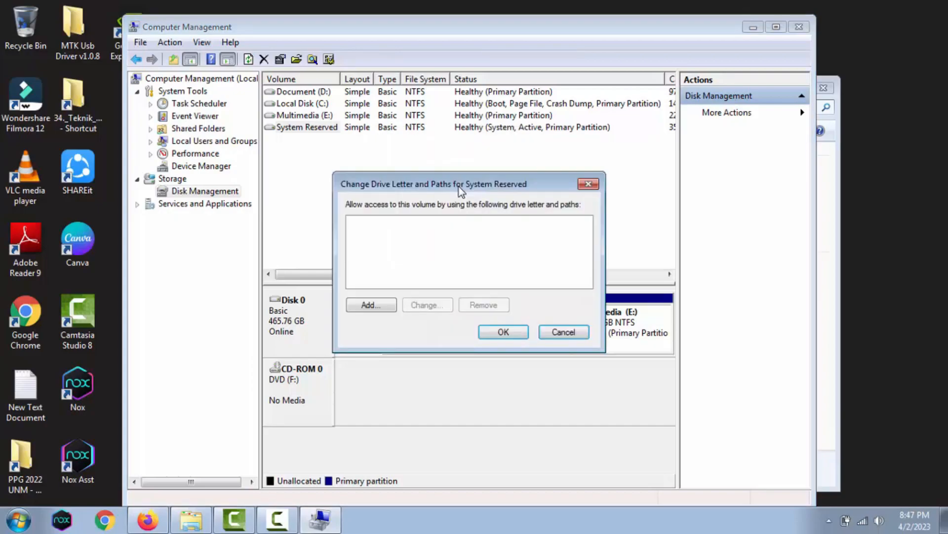
{"action": "left_click", "coordinate": [370, 305]}
{"action": "left_click", "coordinate": [587, 243]}
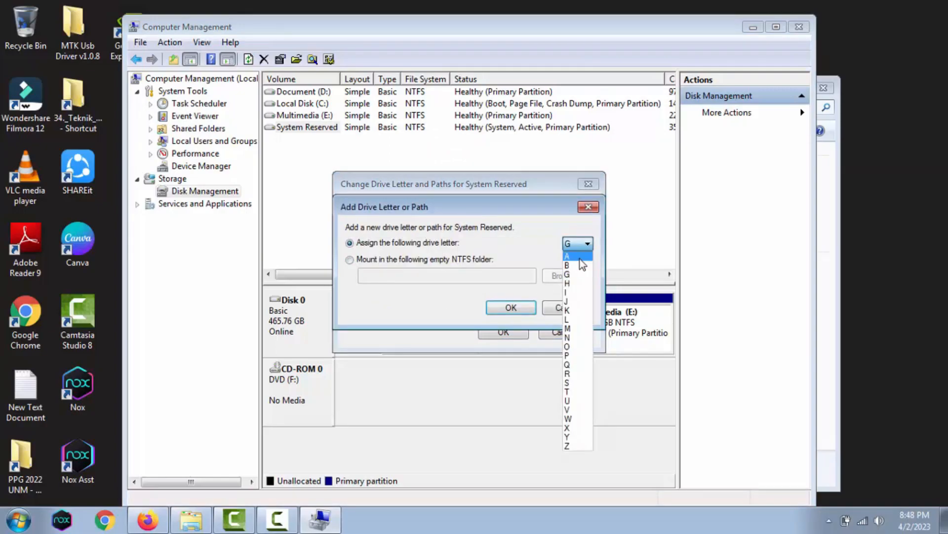
{"action": "left_click", "coordinate": [578, 257]}
{"action": "left_click", "coordinate": [519, 308]}
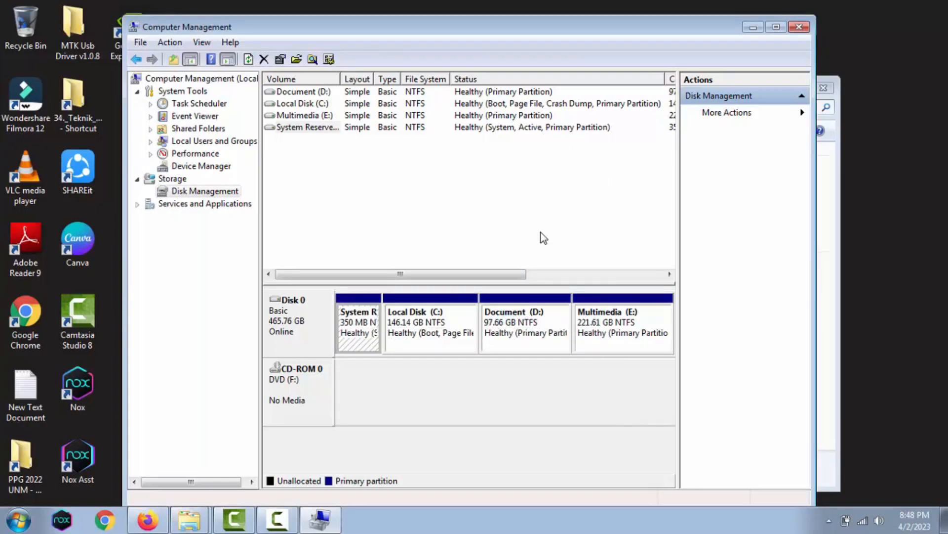
- Dismiss AutoPlay, view the contents of the System Reserved (A:) drive in Windows Explorer, and go back to Computer
{"action": "left_click", "coordinate": [748, 28]}
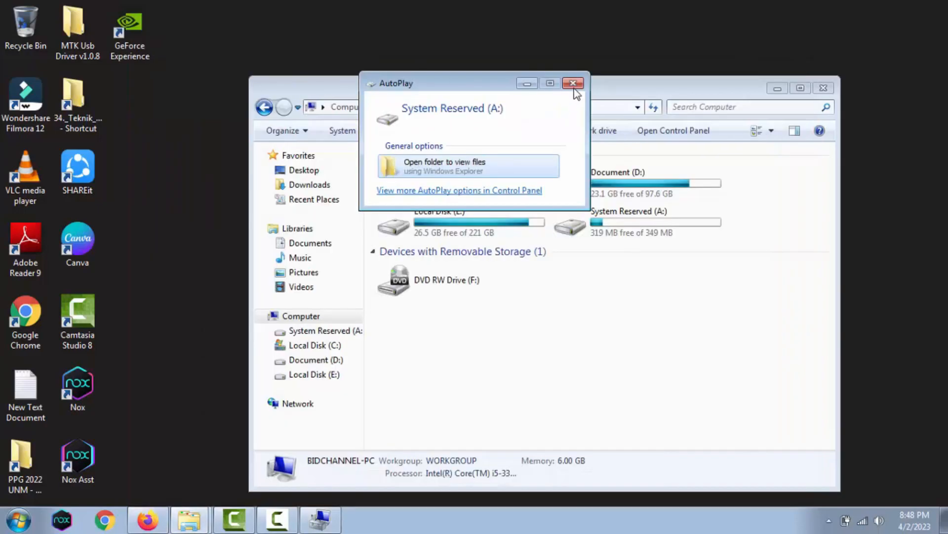
{"action": "left_click", "coordinate": [576, 86]}
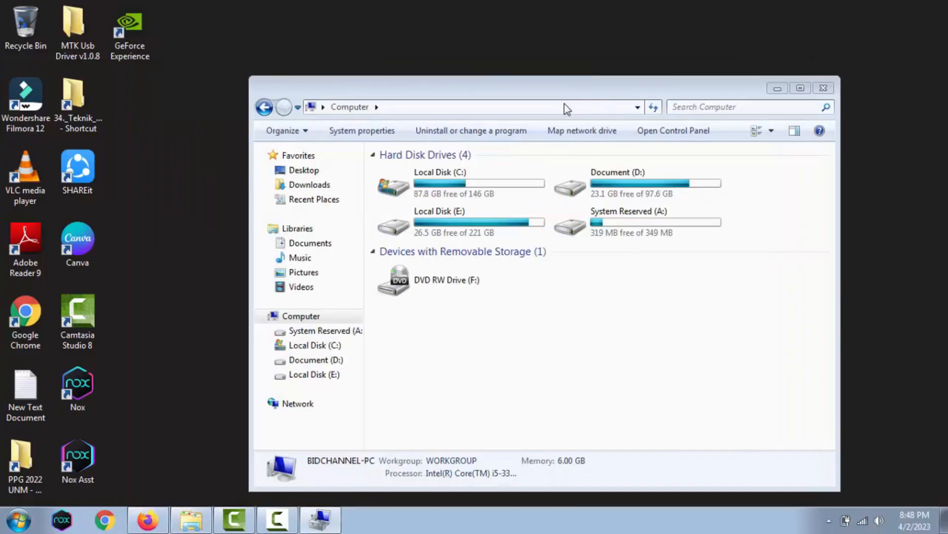
{"action": "left_click", "coordinate": [666, 227]}
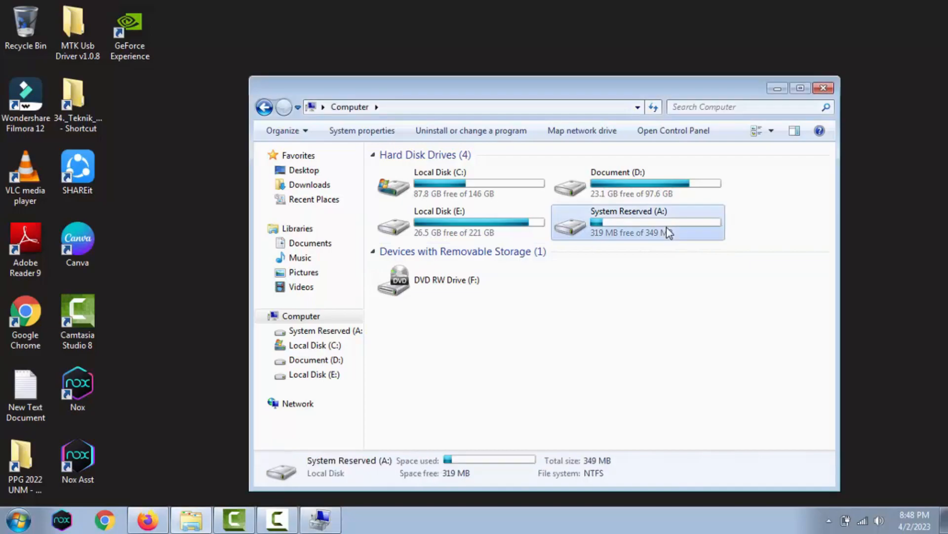
{"action": "double_click", "coordinate": [666, 227]}
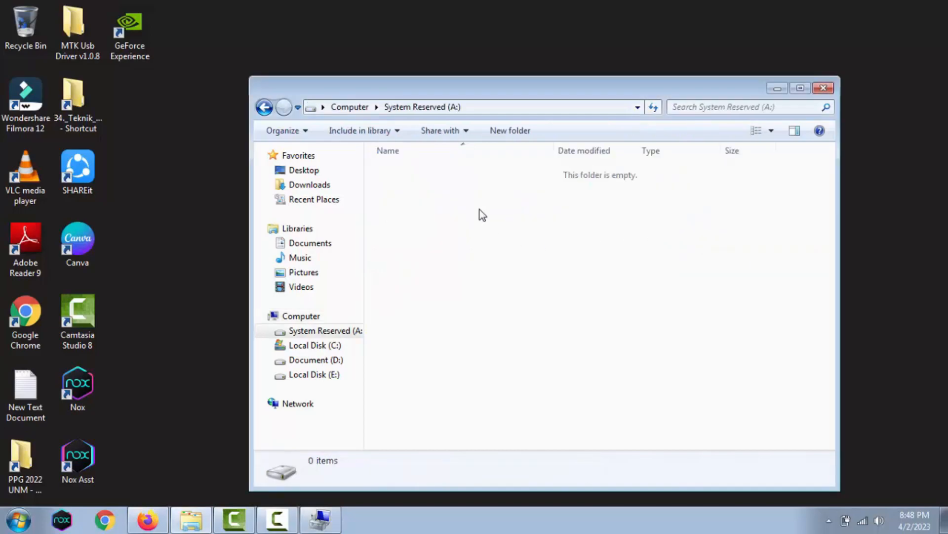
{"action": "left_click", "coordinate": [265, 107]}
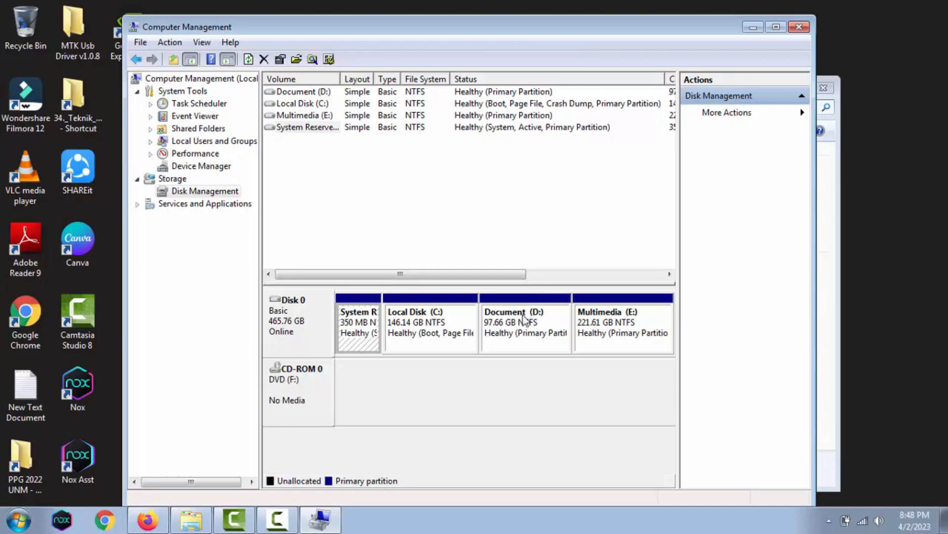
- Remove drive letter A from the System Reserved partition in Disk Management, accepting both warnings
{"action": "left_click", "coordinate": [359, 327]}
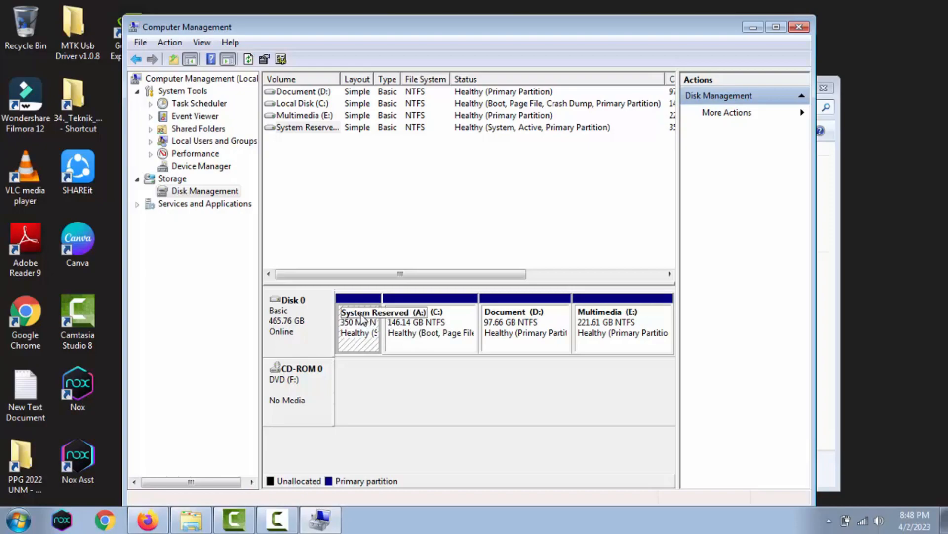
{"action": "right_click", "coordinate": [359, 322]}
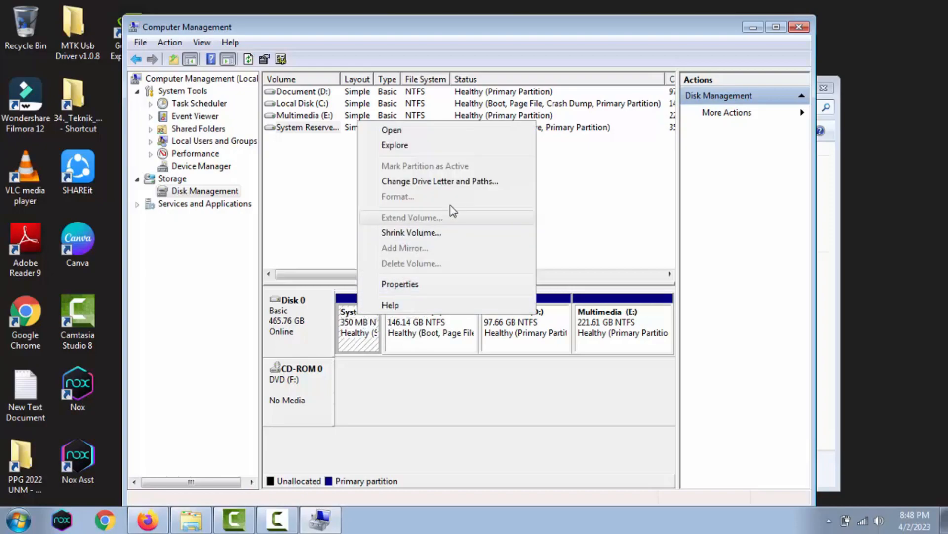
{"action": "left_click", "coordinate": [467, 181]}
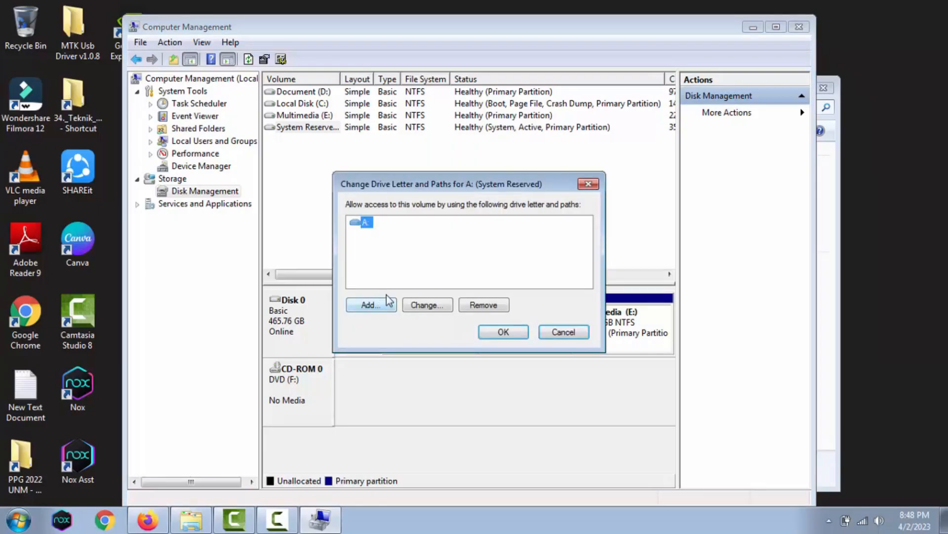
{"action": "left_click", "coordinate": [500, 306]}
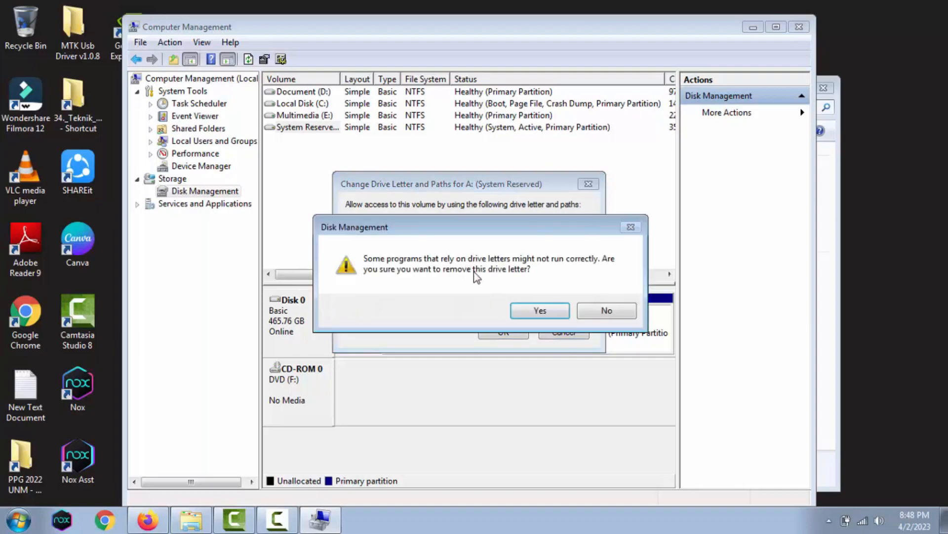
{"action": "left_click", "coordinate": [535, 314]}
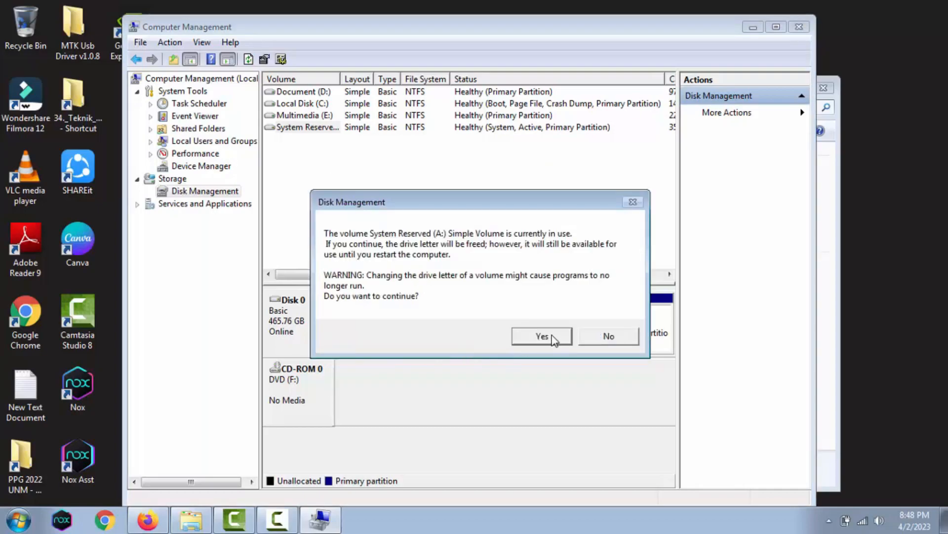
{"action": "left_click", "coordinate": [553, 335]}
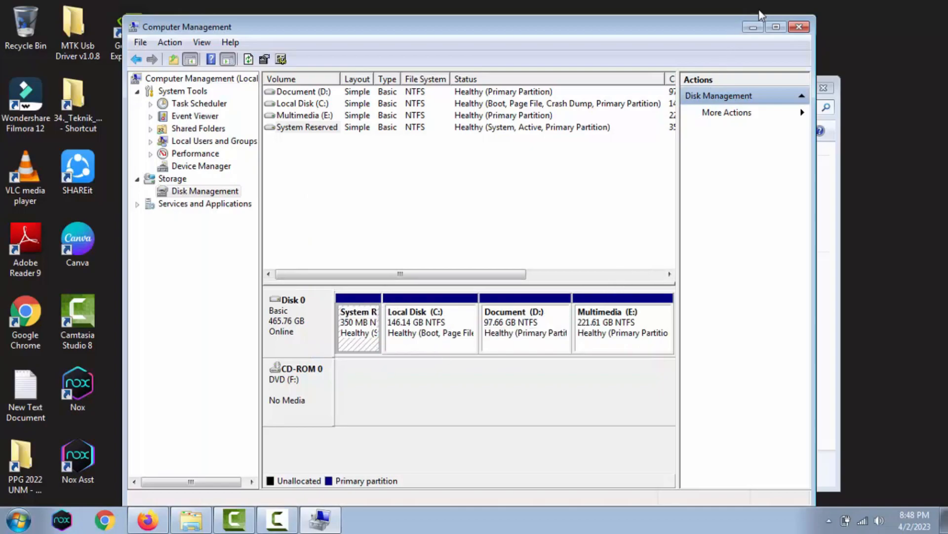
- Minimize Computer Management and close the Windows Explorer window
{"action": "left_click", "coordinate": [752, 26]}
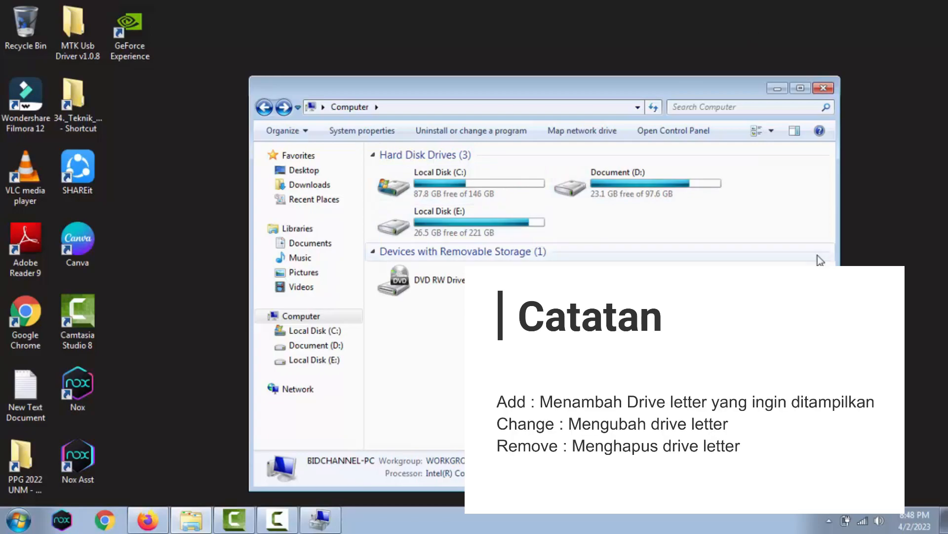
{"action": "right_click", "coordinate": [912, 171]}
{"action": "left_click", "coordinate": [890, 217]}
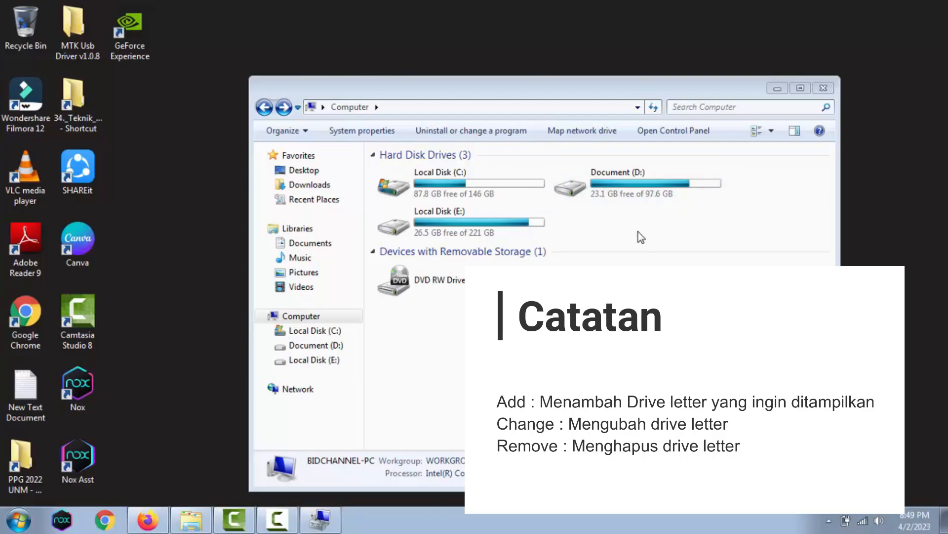
{"action": "left_click", "coordinate": [826, 90]}
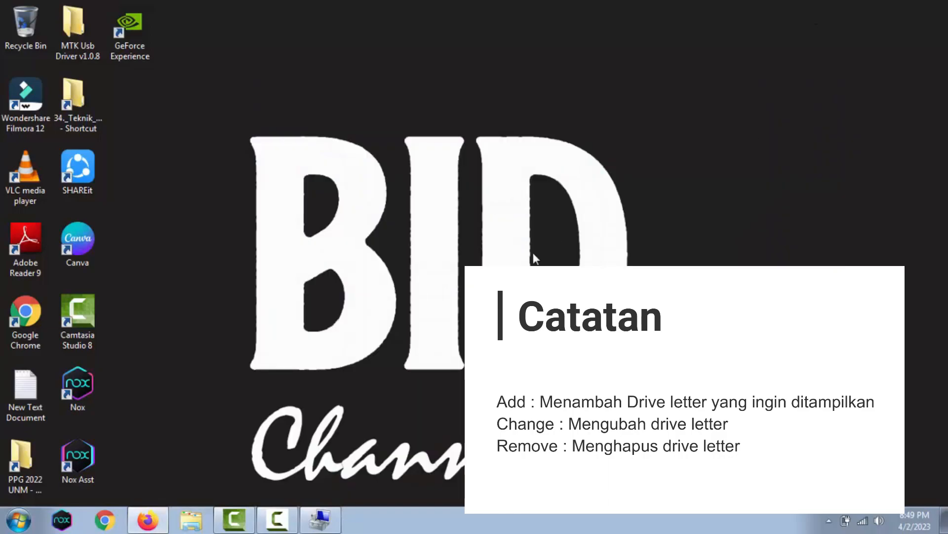